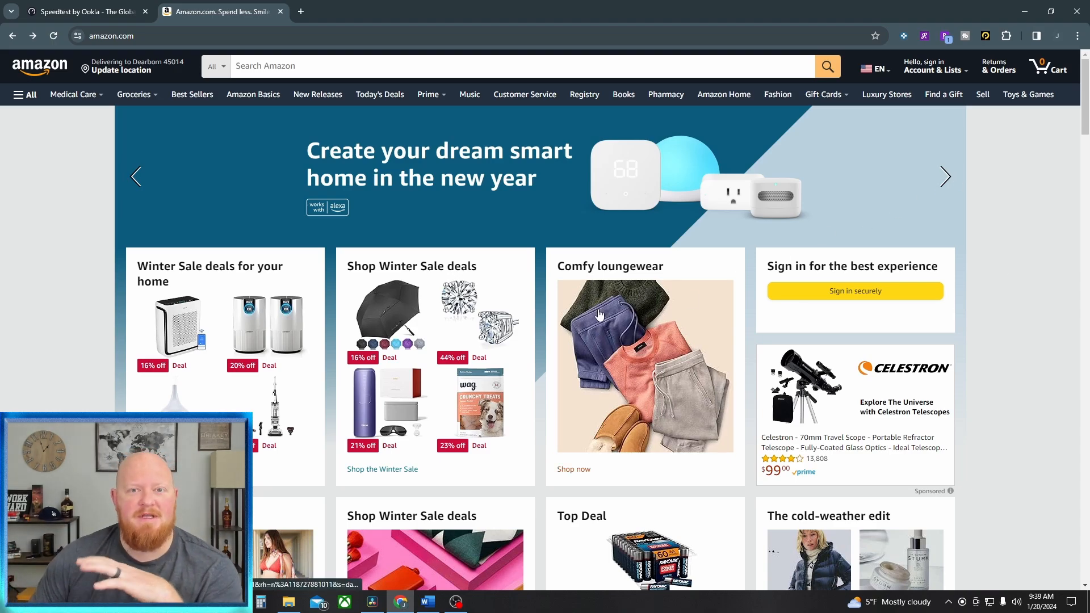
- Open the LEGO Roses Building Kit from the Toys & Games best sellers and launch the Profitl extension on its page
mouse_move(491, 349)
scroll(669, 328, down, 7)
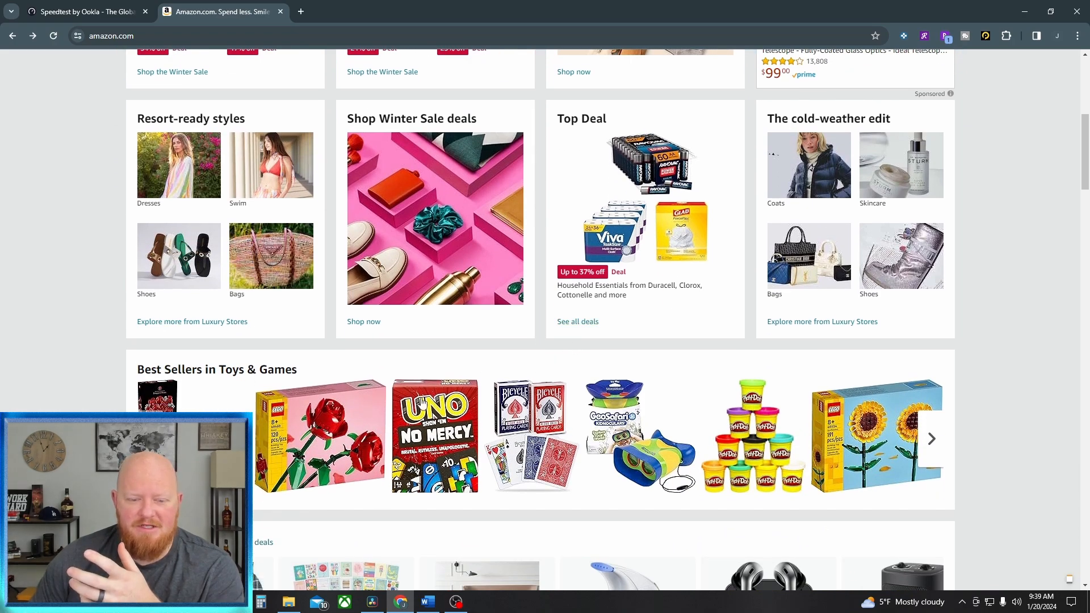
click(310, 436)
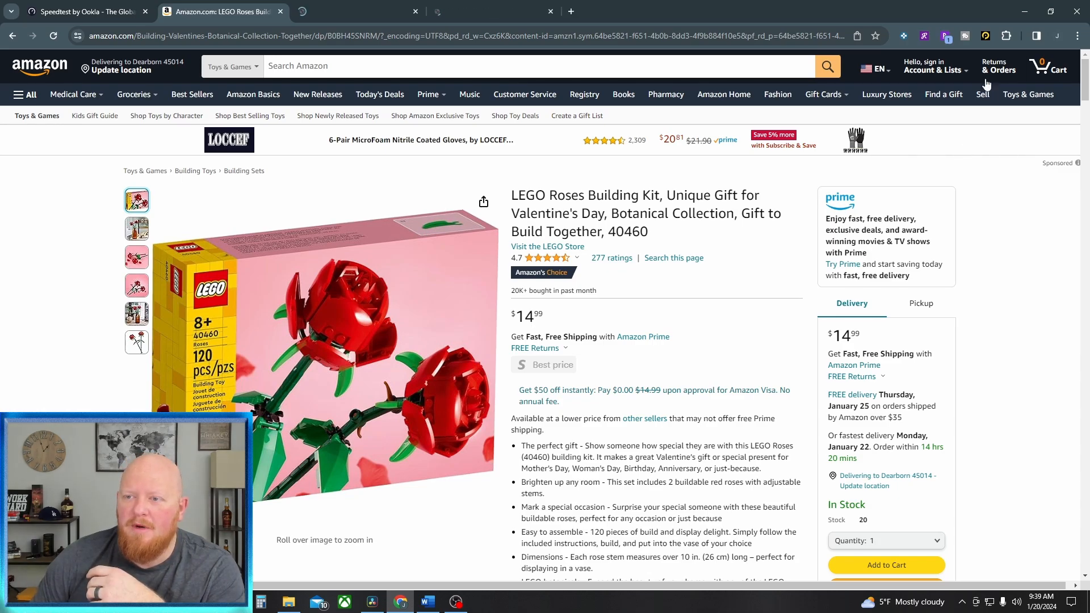
click(986, 36)
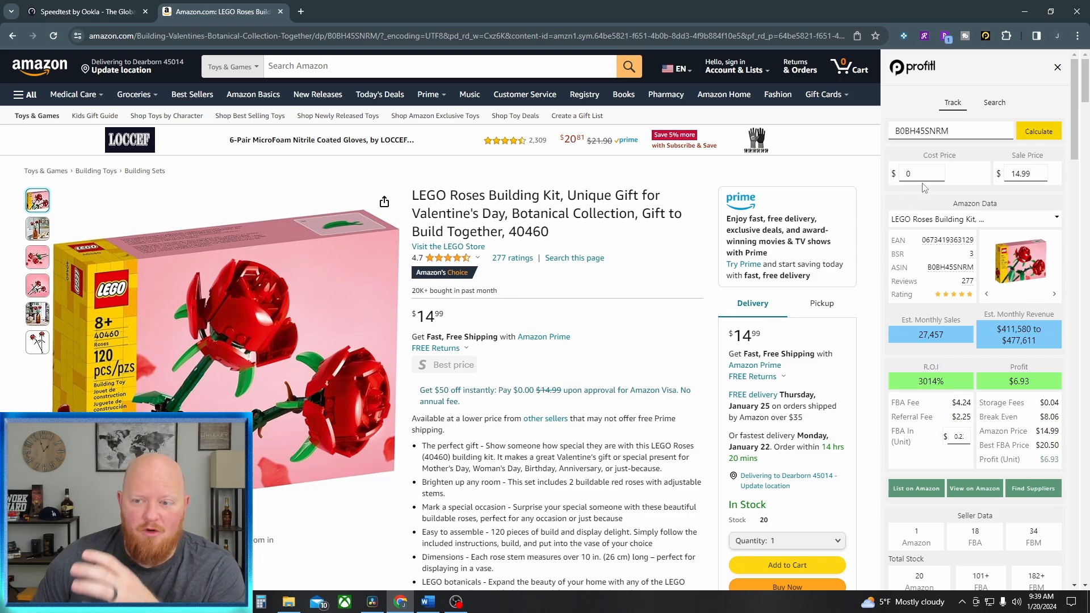
- Set the product's cost price to $5 in the Profitl calculator
double_click(908, 173)
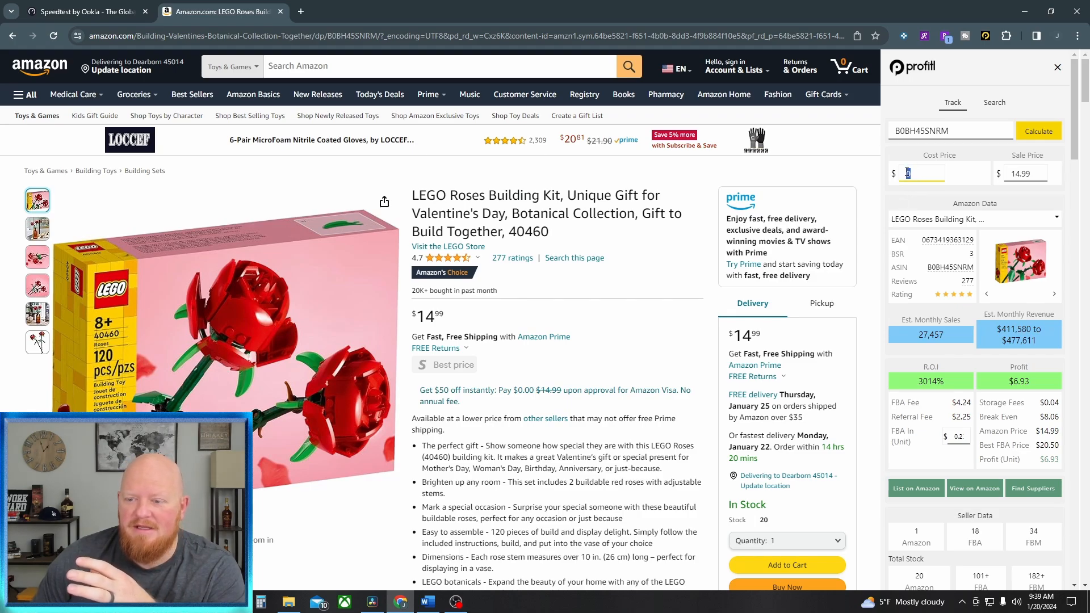
text(5)
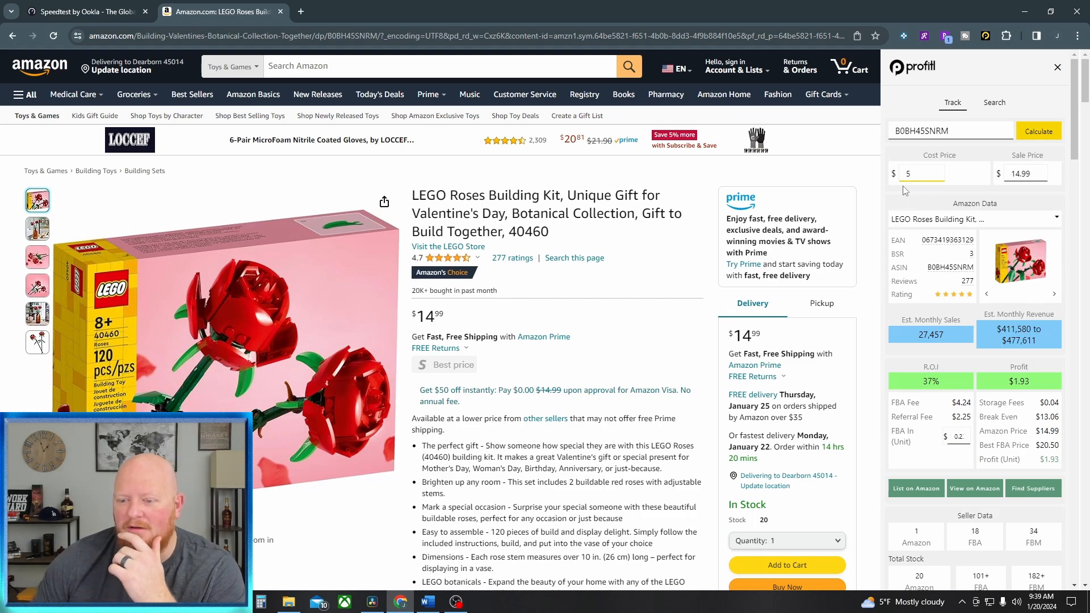
click(984, 164)
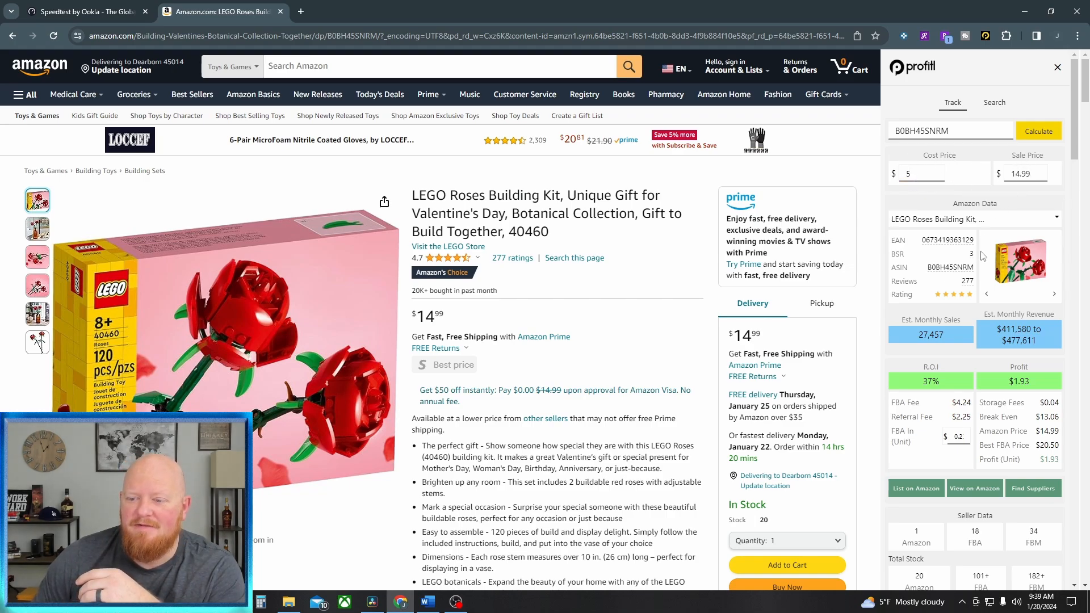
- Examine the estimated sales, ROI, profit, fees and seller data for the LEGO Roses kit
scroll(982, 256, down, 1)
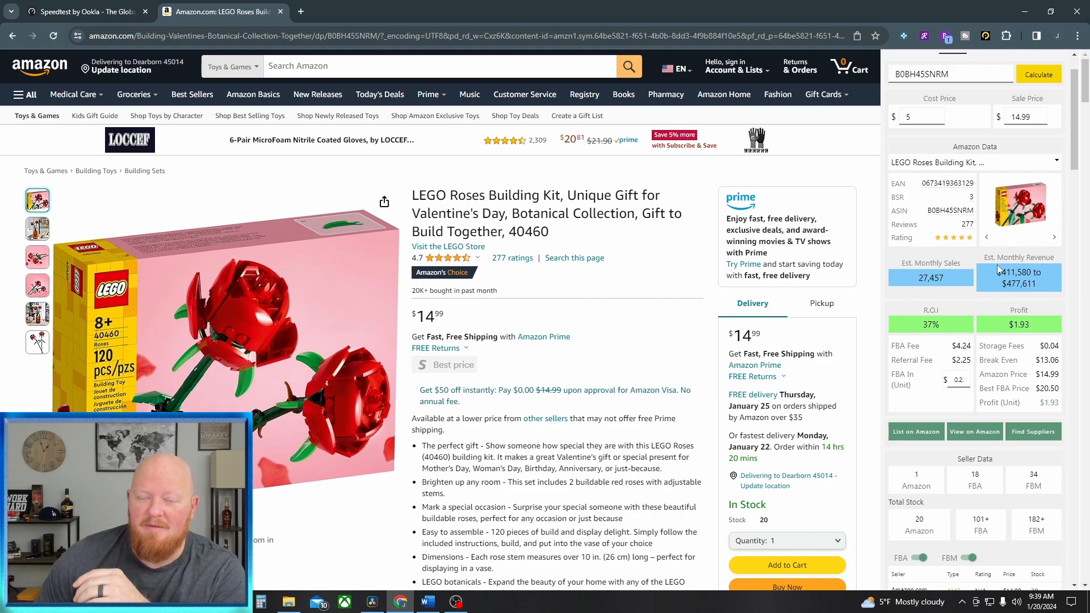
scroll(1018, 385, down, 1)
scroll(1018, 385, down, 1)
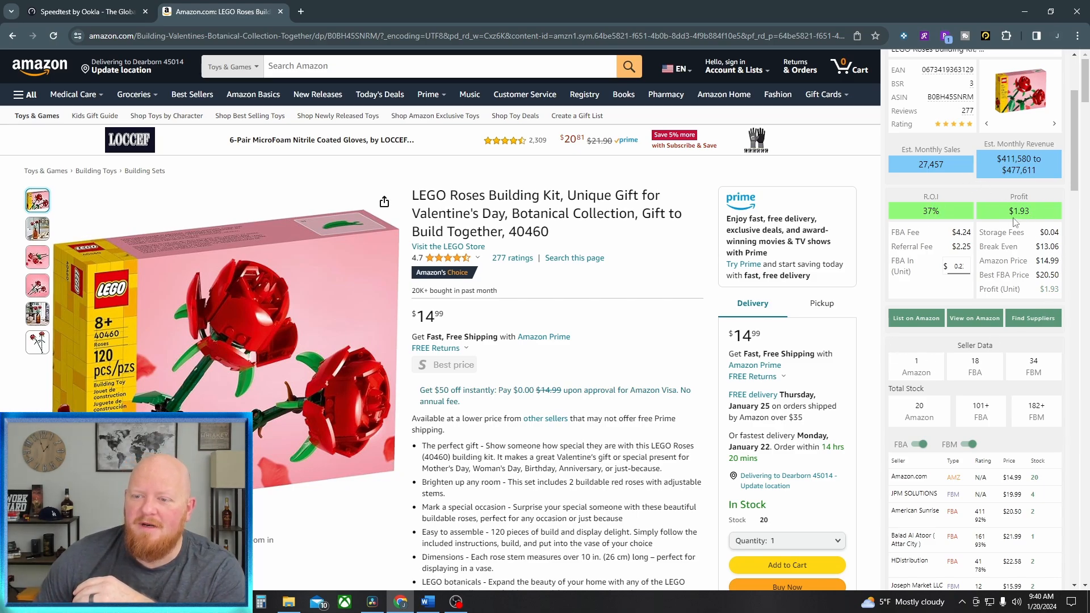
scroll(1039, 215, up, 1)
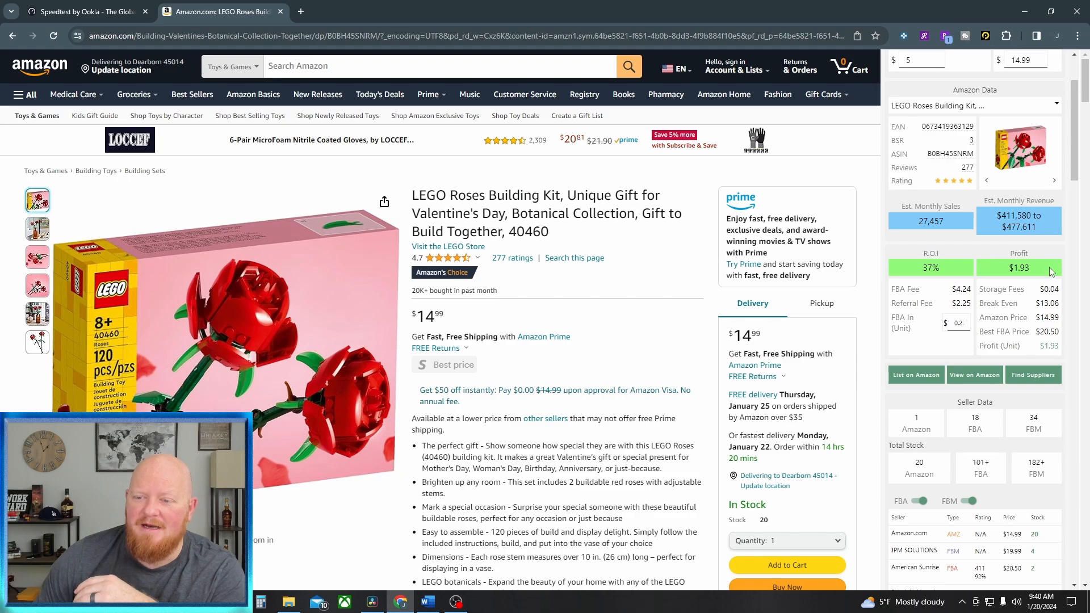
scroll(991, 261, down, 4)
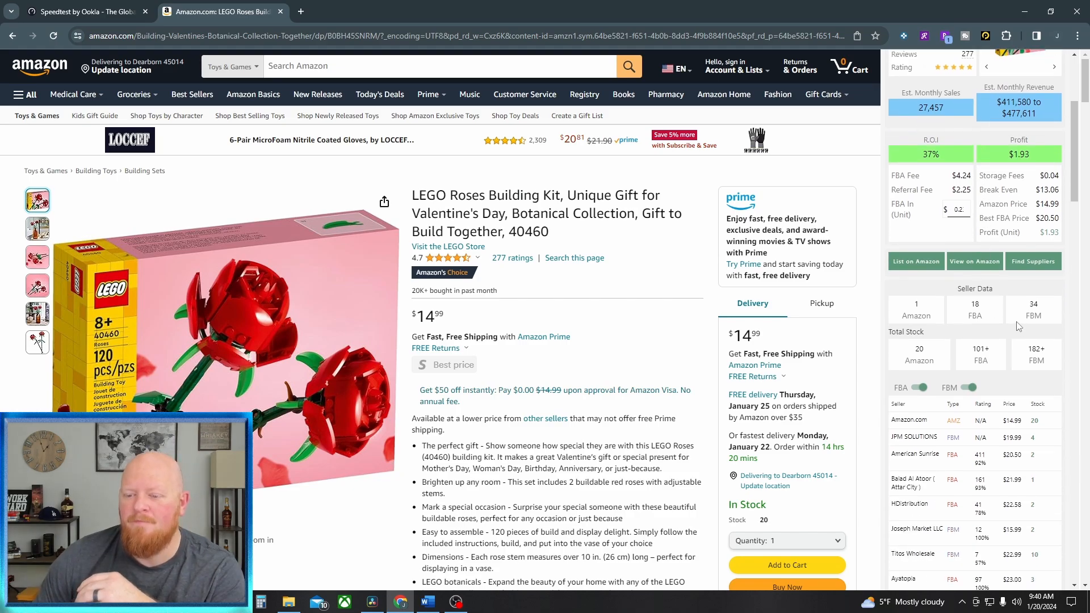
scroll(937, 301, down, 2)
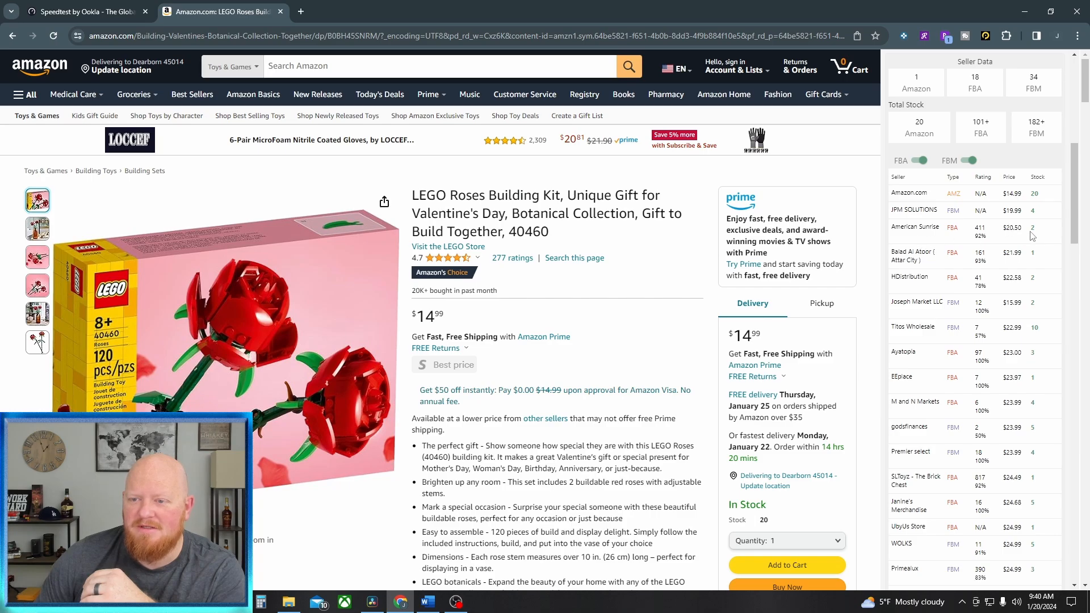
- Hide and show again the FBM sellers, and likewise the FBA sellers, in the seller list
click(969, 161)
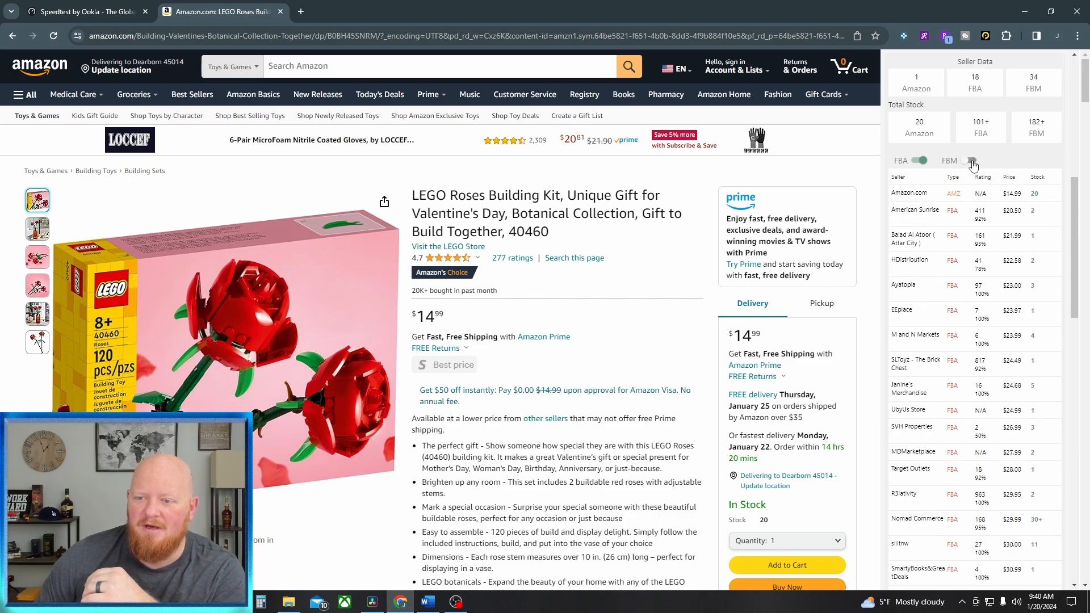
click(970, 162)
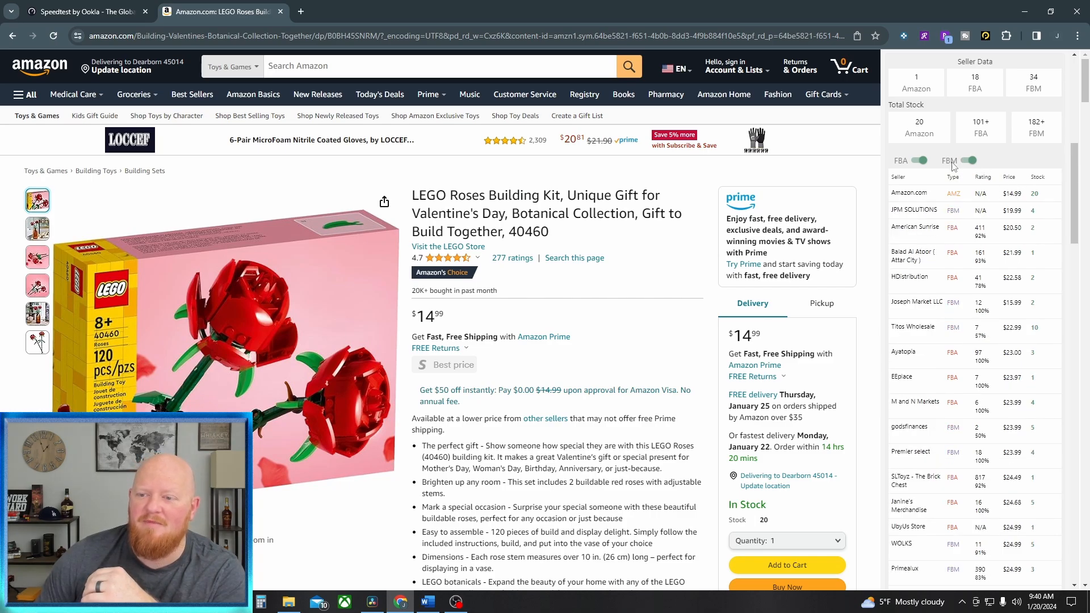
click(917, 164)
click(917, 163)
- Review the remaining seller offers and product warnings, and view the price history and sales rank graphs before closing them
scroll(957, 280, down, 3)
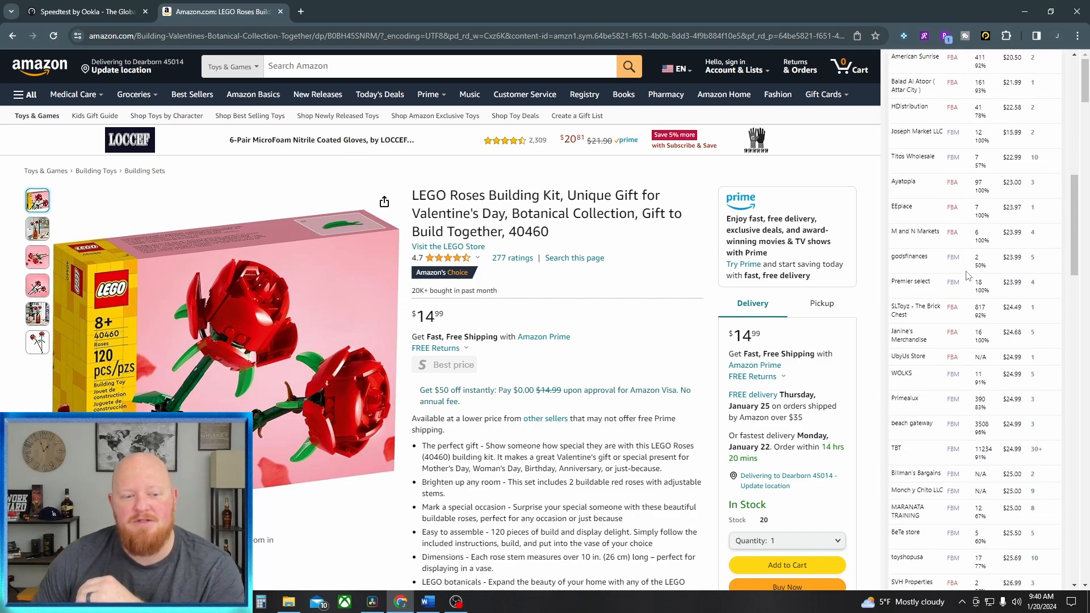
scroll(968, 284, down, 2)
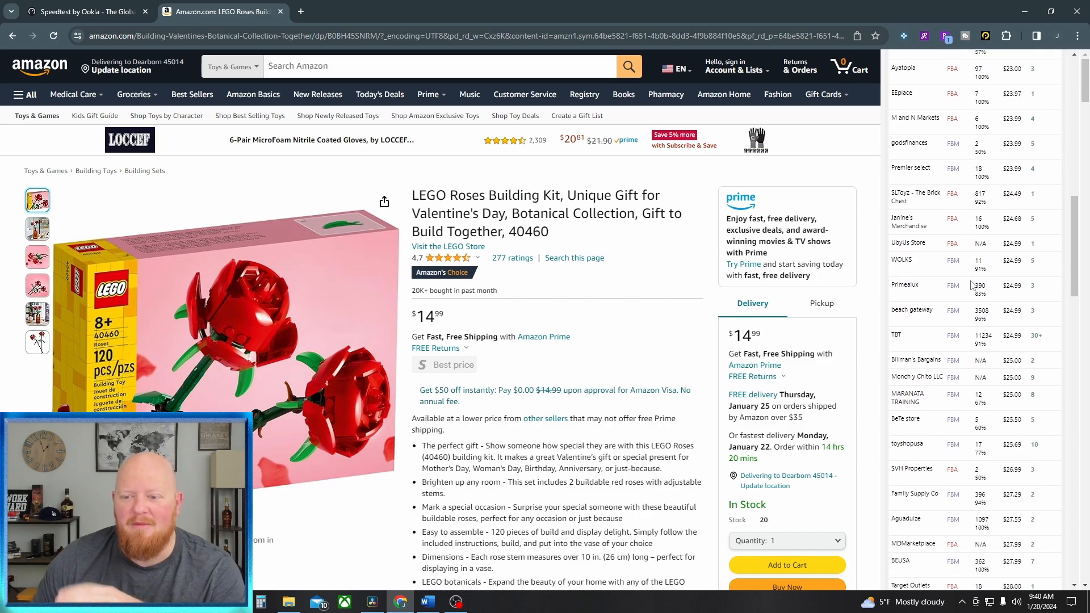
scroll(968, 300, down, 10)
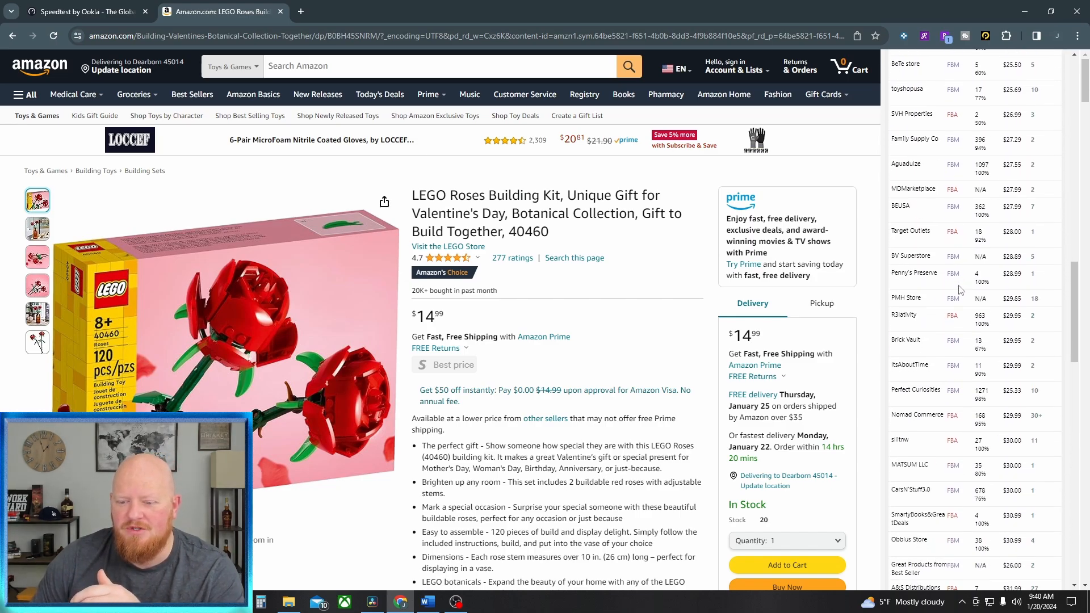
scroll(963, 307, down, 5)
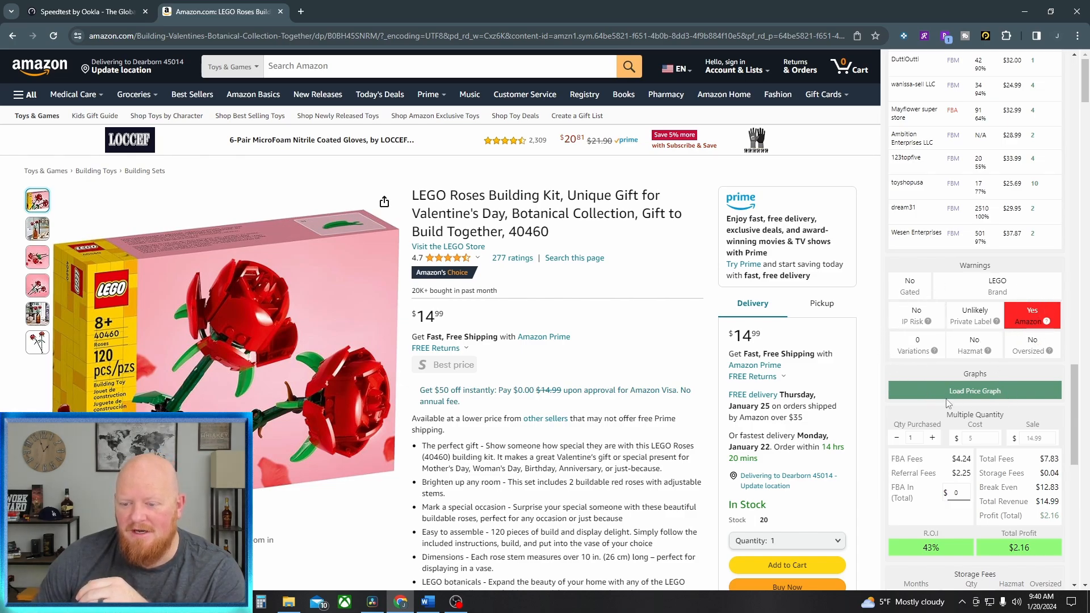
scroll(986, 448, down, 2)
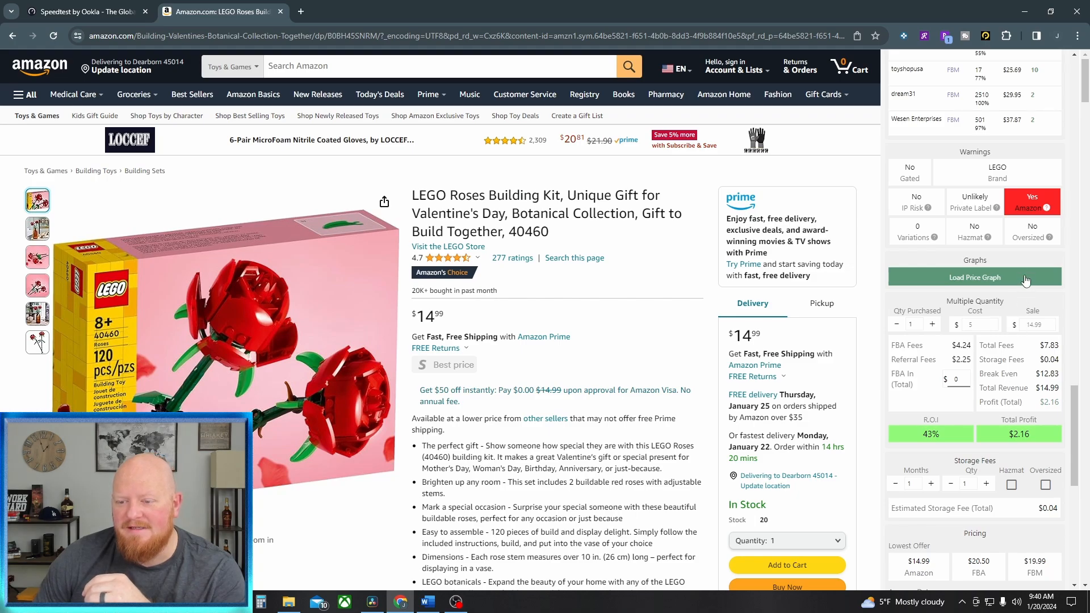
scroll(999, 227, down, 2)
scroll(1000, 226, down, 1)
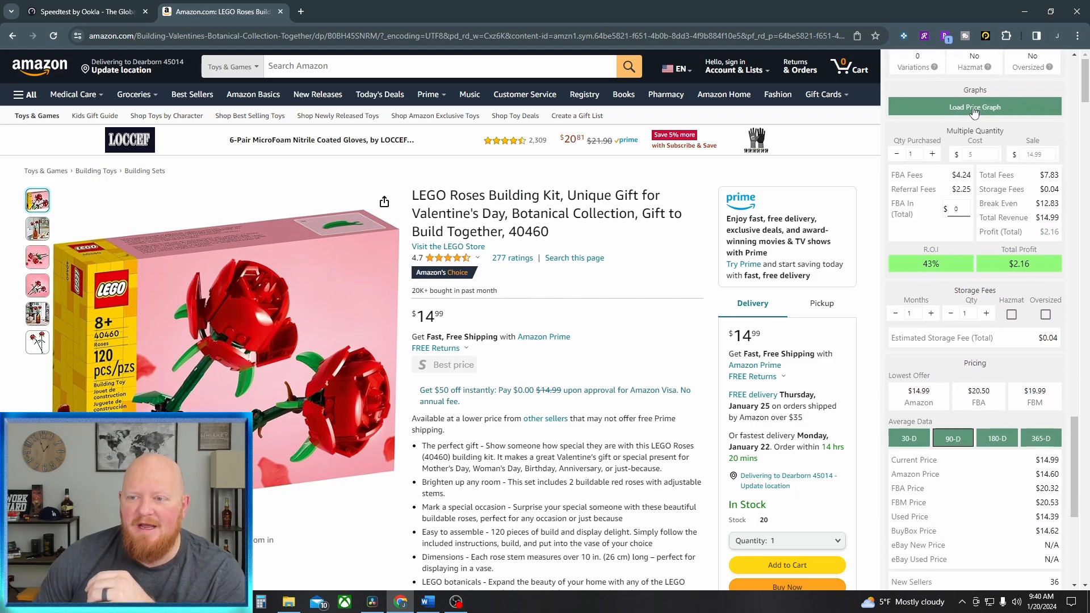
click(974, 108)
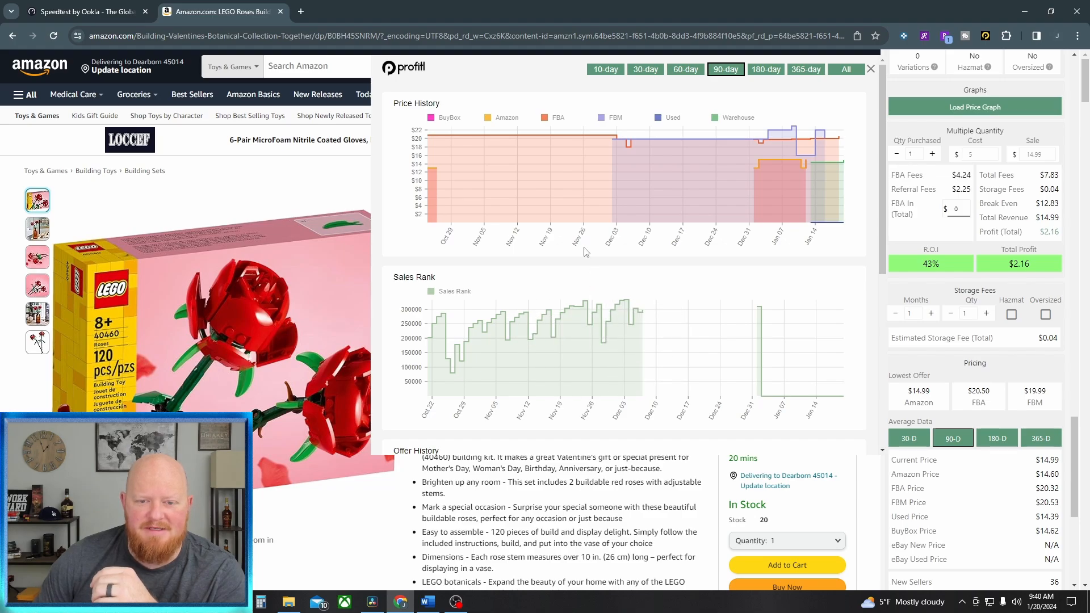
click(870, 70)
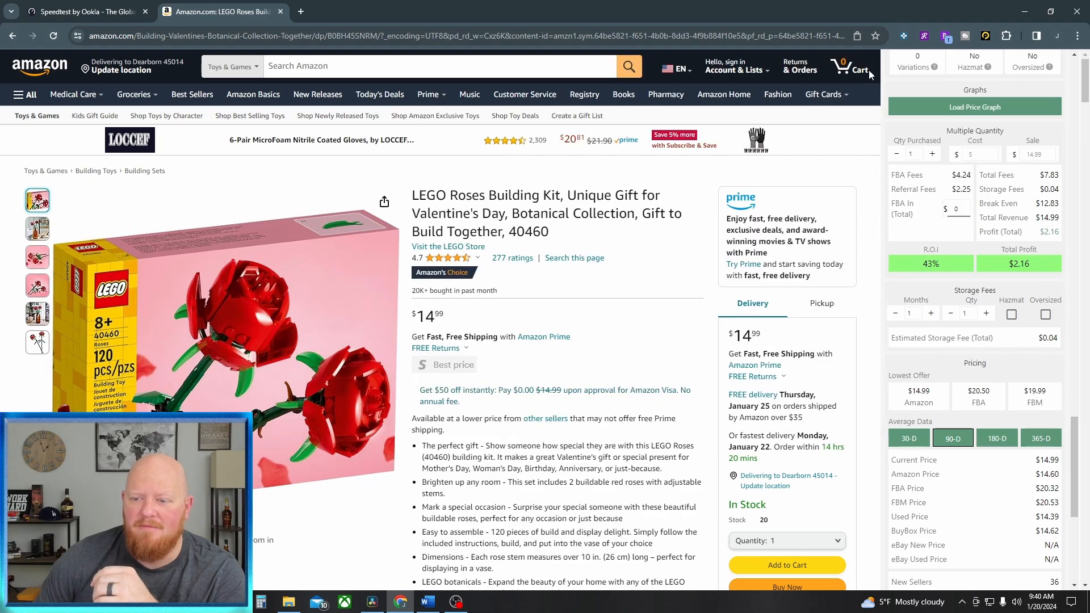
- Examine the storage fees, lowest offers, 90-day average data and eBay data for the product
scroll(930, 273, down, 6)
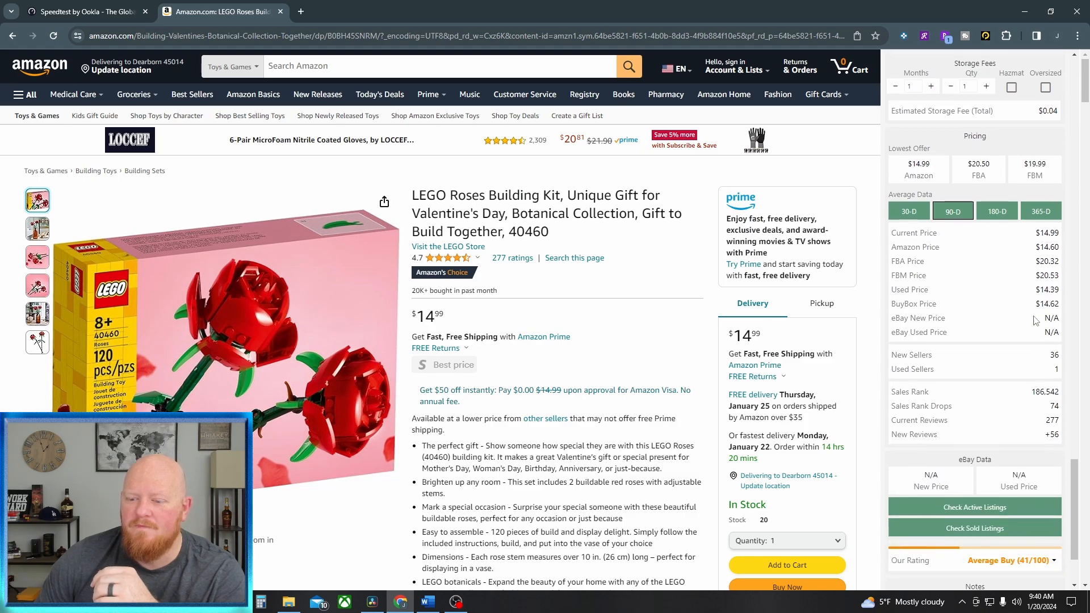
scroll(987, 286, down, 3)
scroll(994, 293, up, 5)
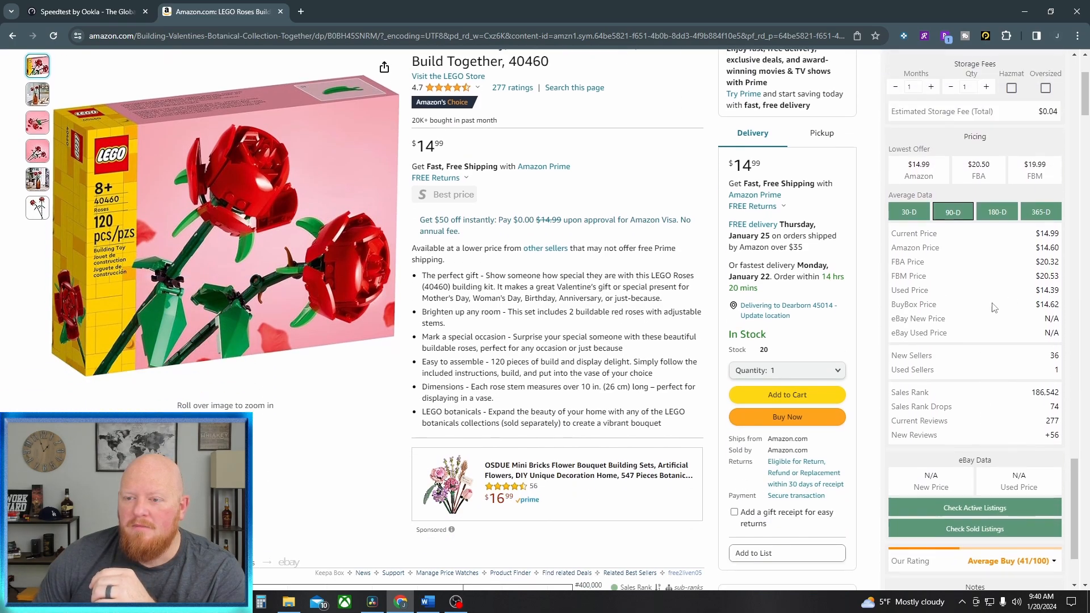
scroll(999, 302, up, 1)
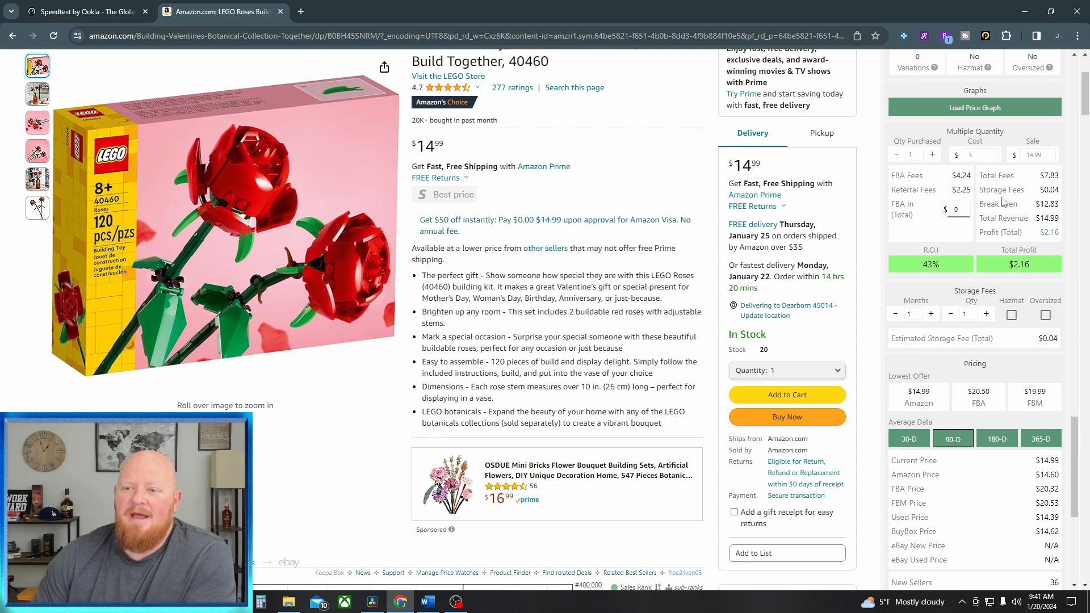
- Raise the purchased quantity to 9 in the Multiple Quantity calculator
scroll(996, 209, up, 1)
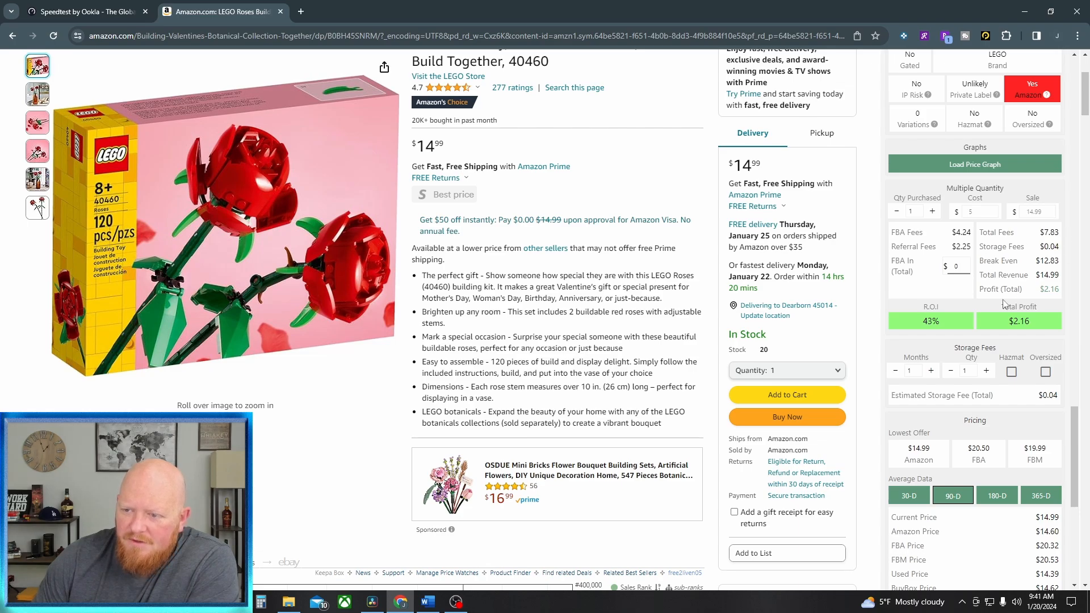
scroll(1004, 376, up, 1)
scroll(1004, 376, up, 1)
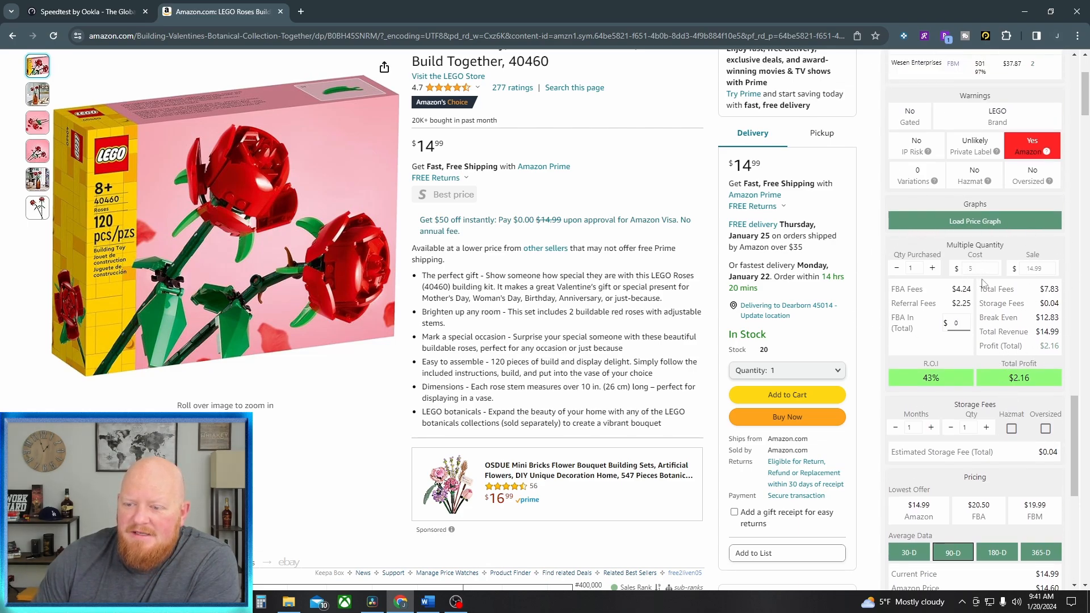
click(935, 270)
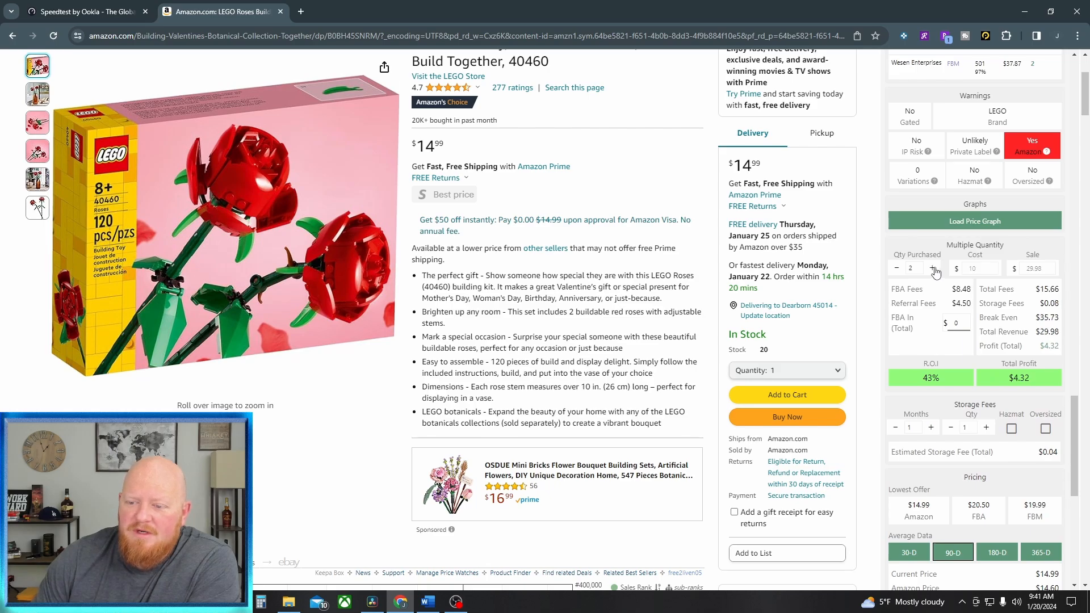
click(936, 270)
click(936, 269)
click(935, 269)
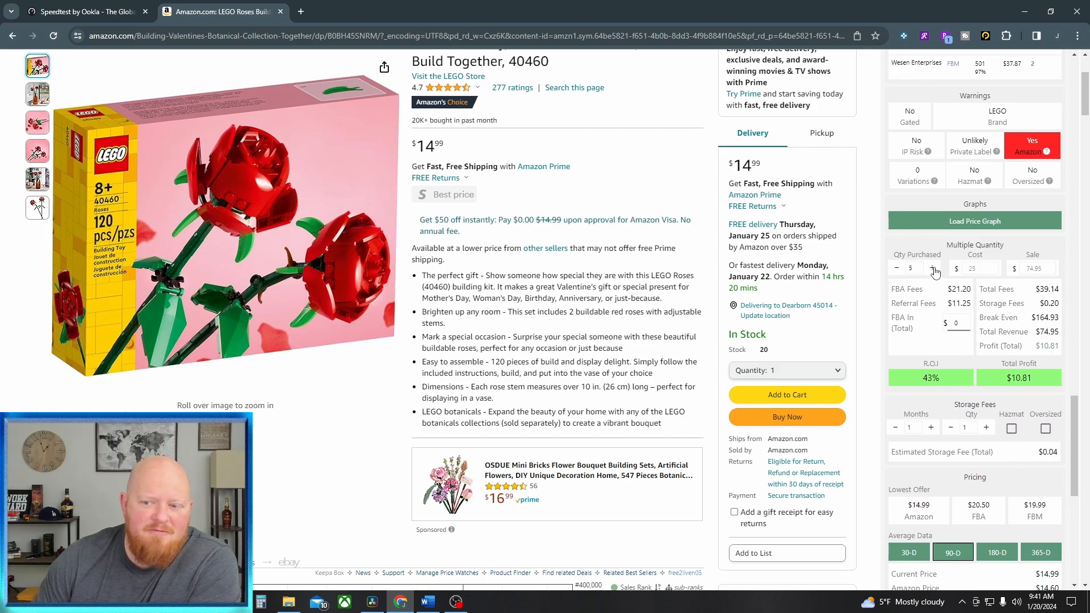
click(934, 269)
click(935, 269)
click(934, 270)
click(934, 269)
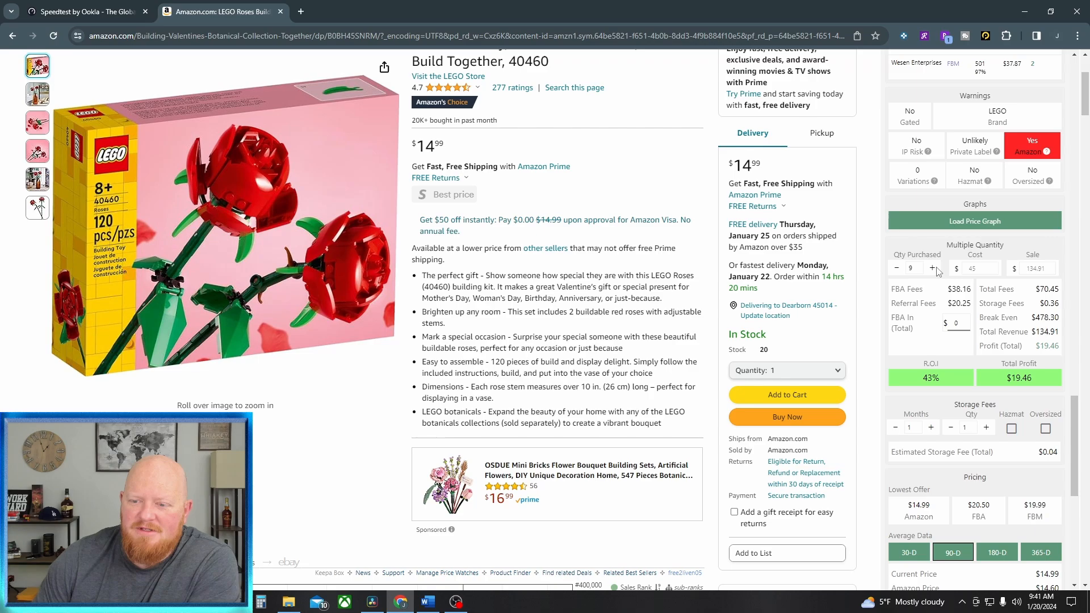
- Return the purchased quantity in the Multiple Quantity calculator to 1
click(898, 269)
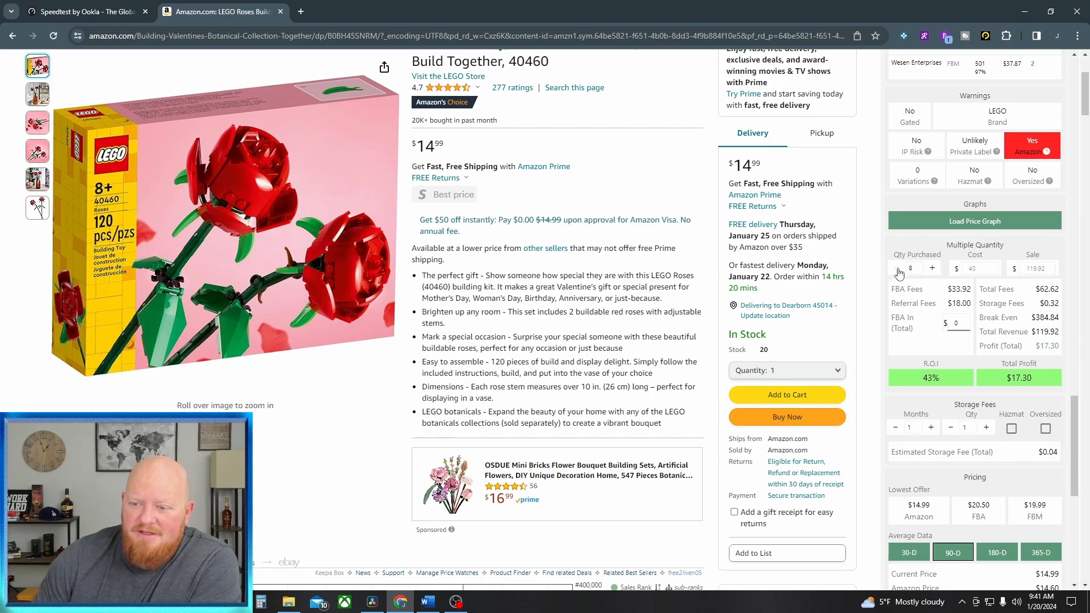
click(898, 269)
click(898, 269)
click(898, 269)
click(898, 269)
click(898, 269)
click(898, 269)
click(898, 269)
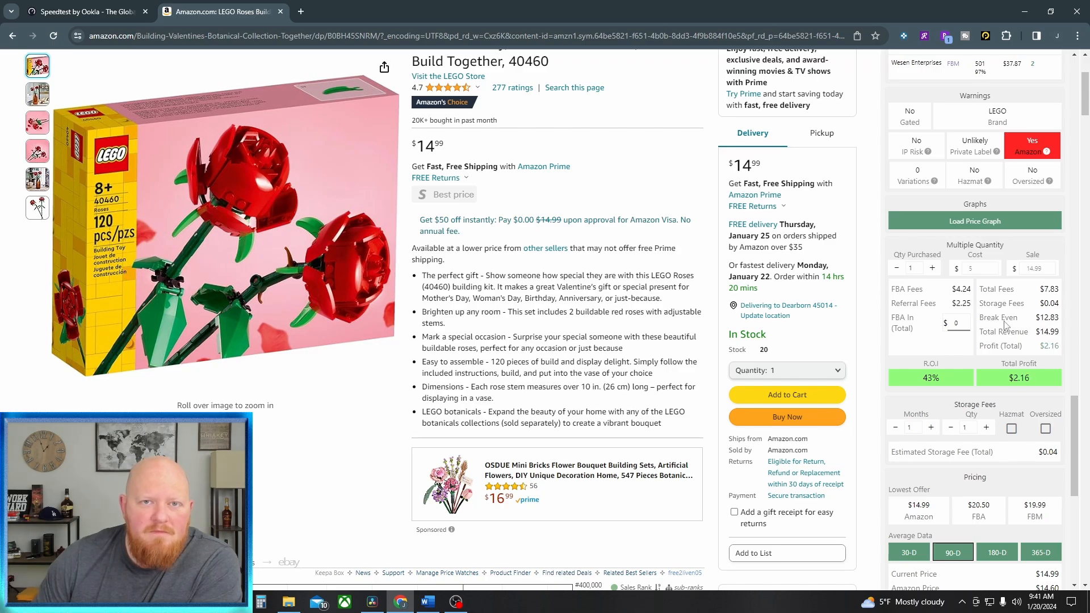
- Set the storage fee estimate to 4 months and a quantity of 11
scroll(1008, 340, down, 1)
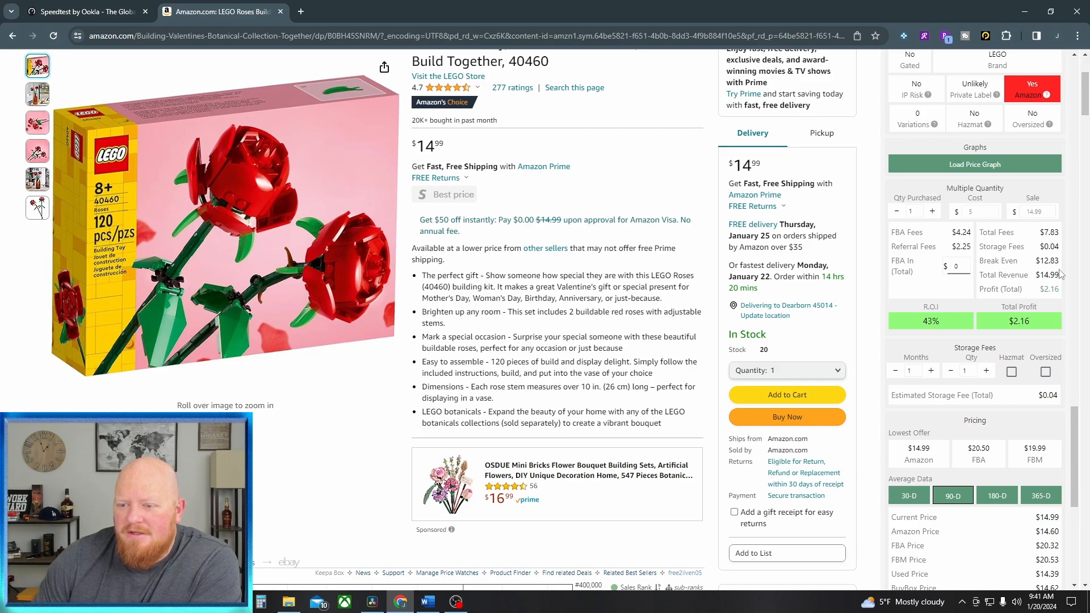
scroll(1037, 298, down, 1)
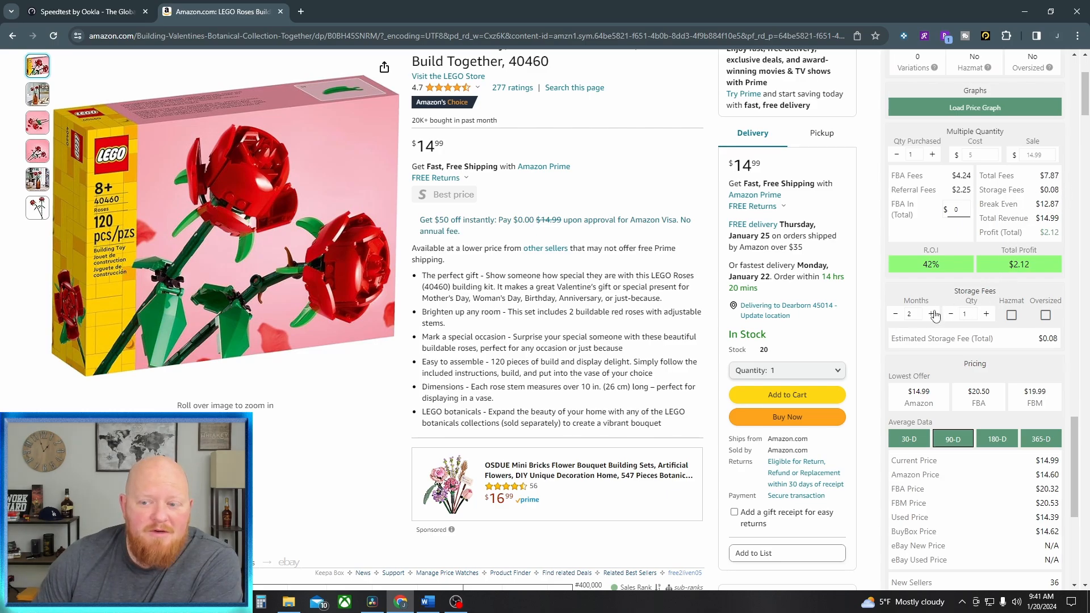
click(933, 314)
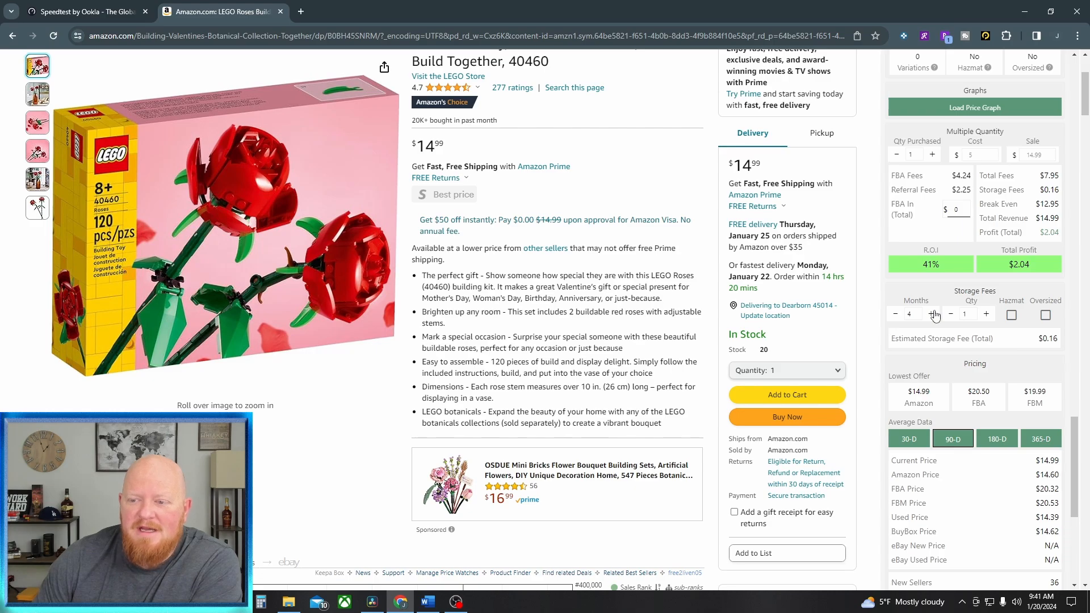
click(987, 314)
click(987, 314)
click(987, 314)
click(987, 314)
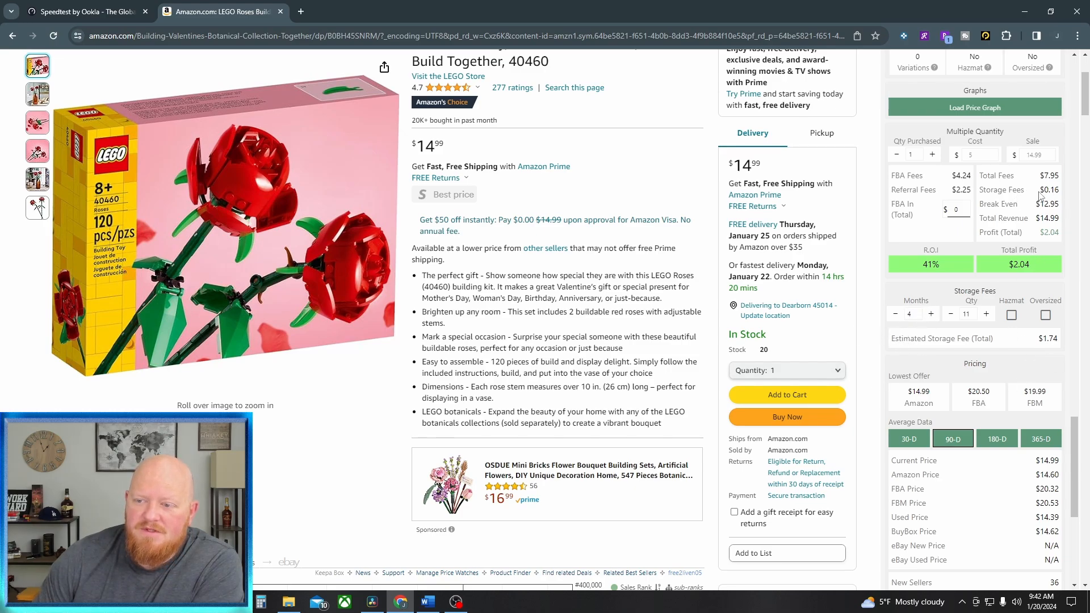
- Reduce the storage duration in the Storage Fees estimate to 1 month
click(896, 314)
click(896, 314)
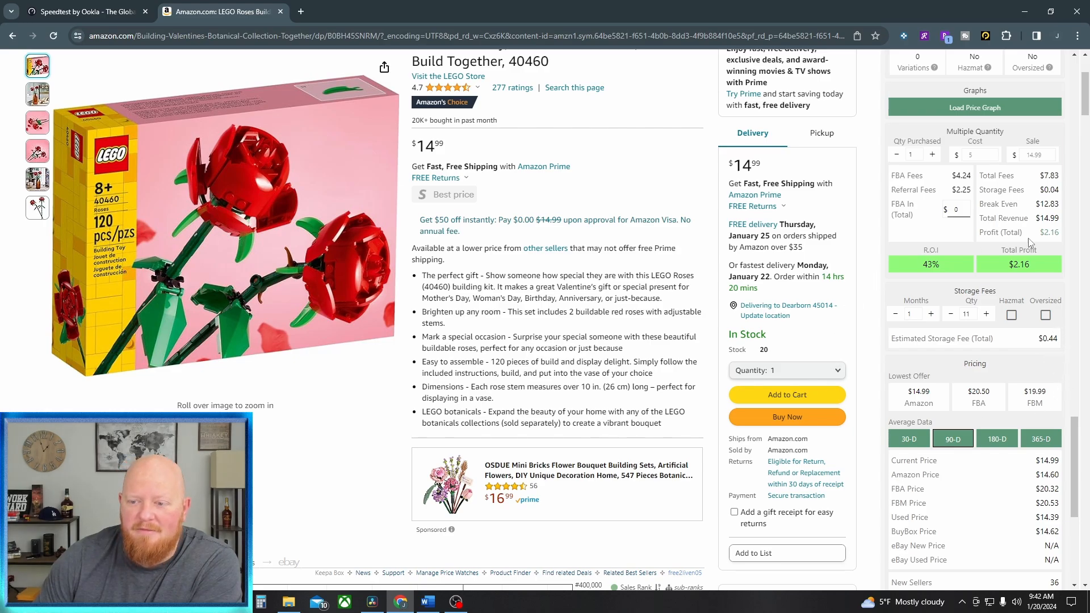
- Test the Hazmat and Oversized options in the Storage Fees estimate, together and separately, and leave both cleared
click(1012, 316)
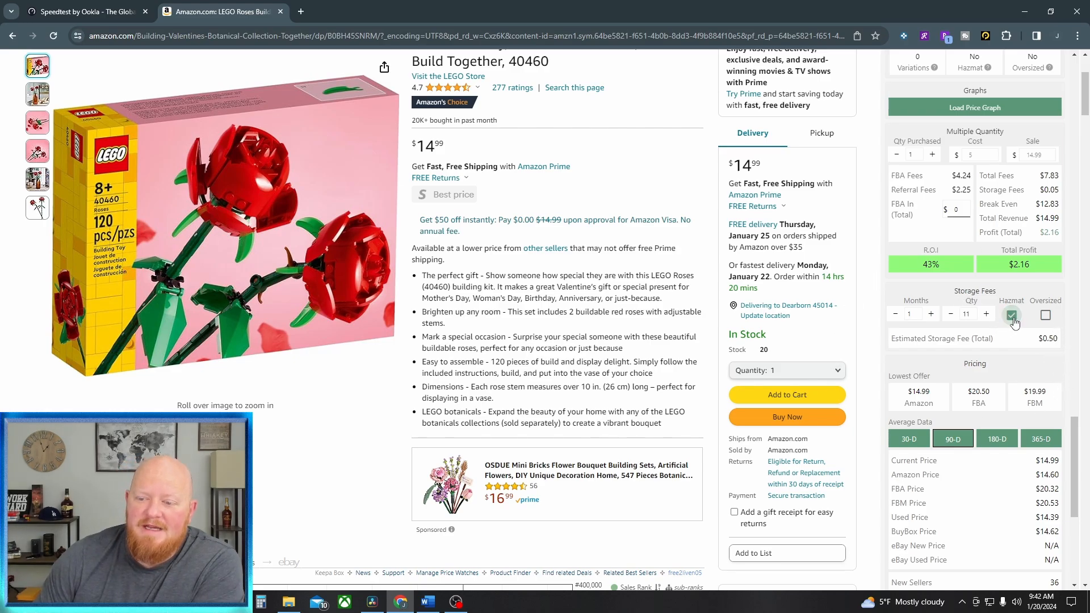
click(1012, 316)
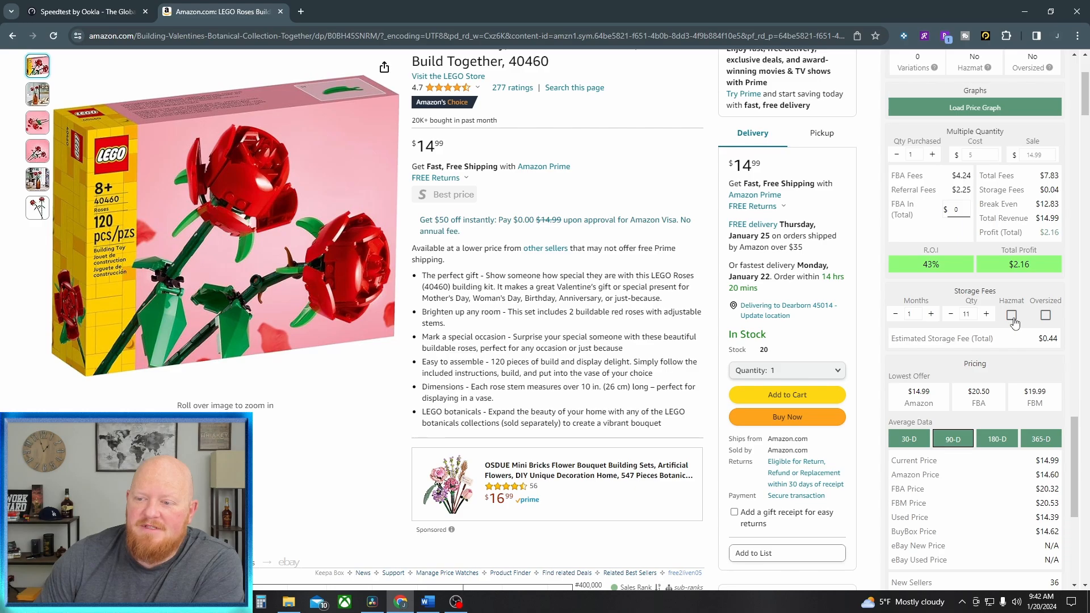
click(1012, 317)
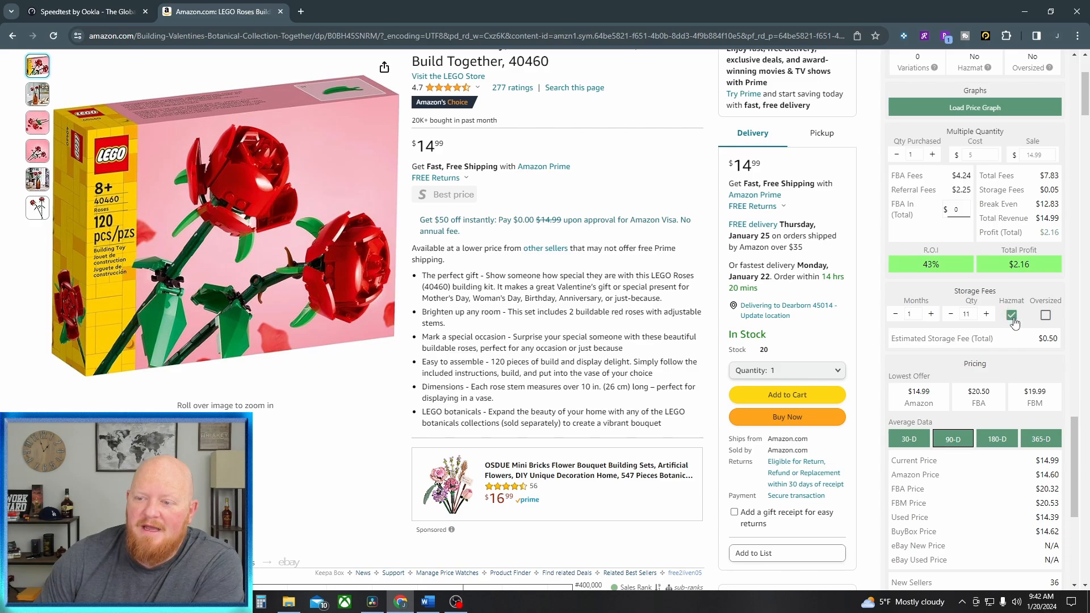
click(1045, 315)
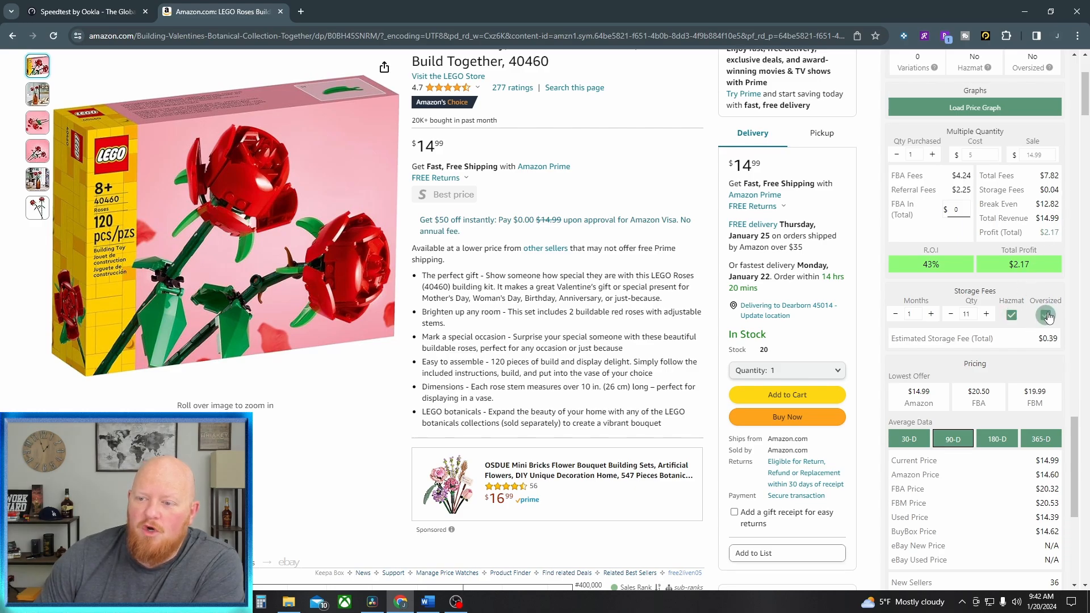
click(1013, 317)
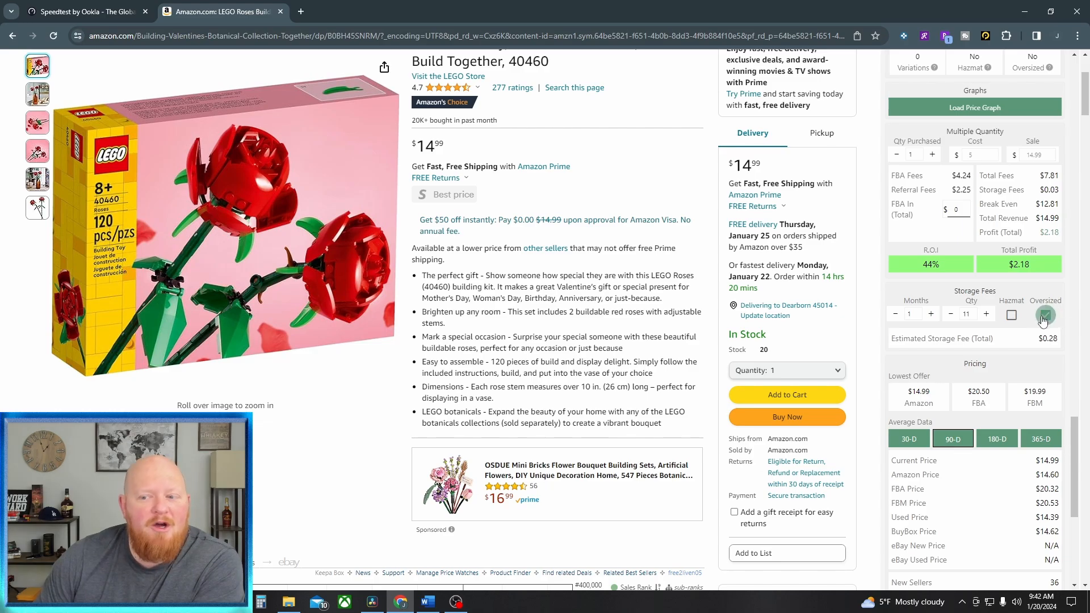
click(1045, 316)
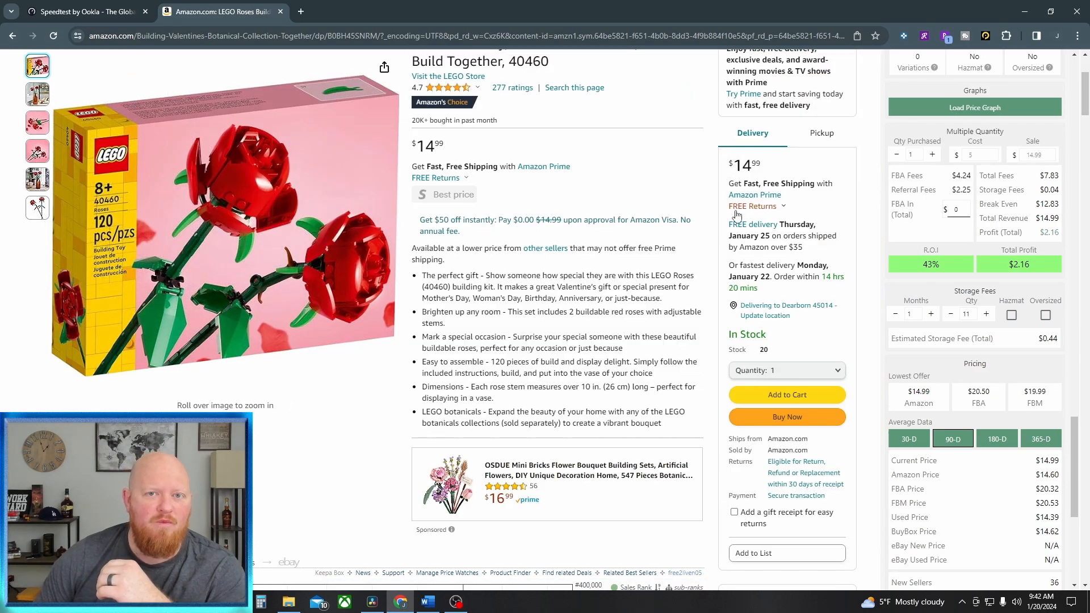
mouse_move(698, 220)
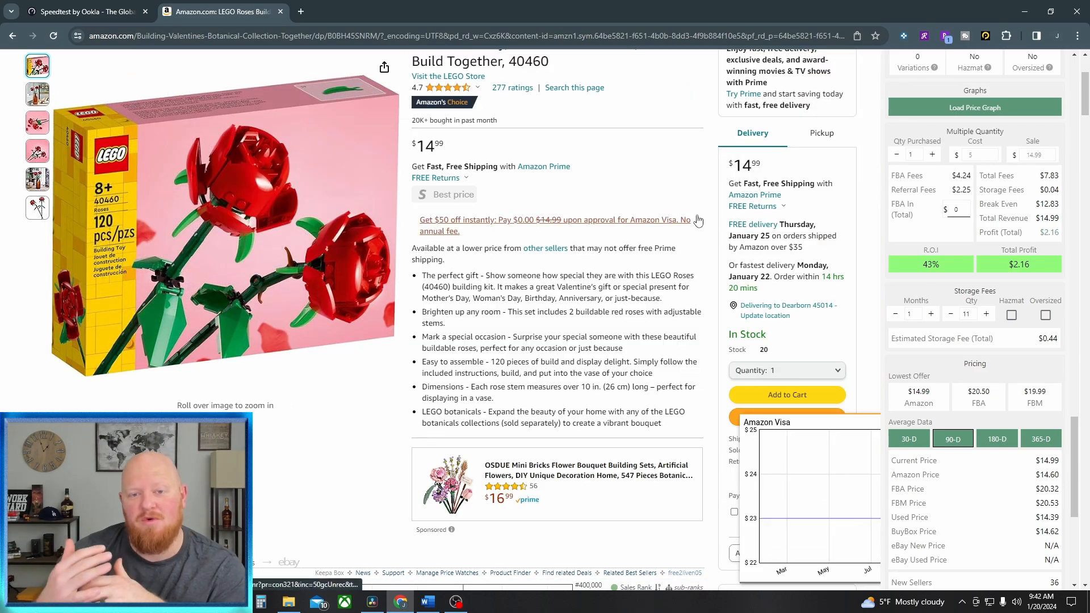